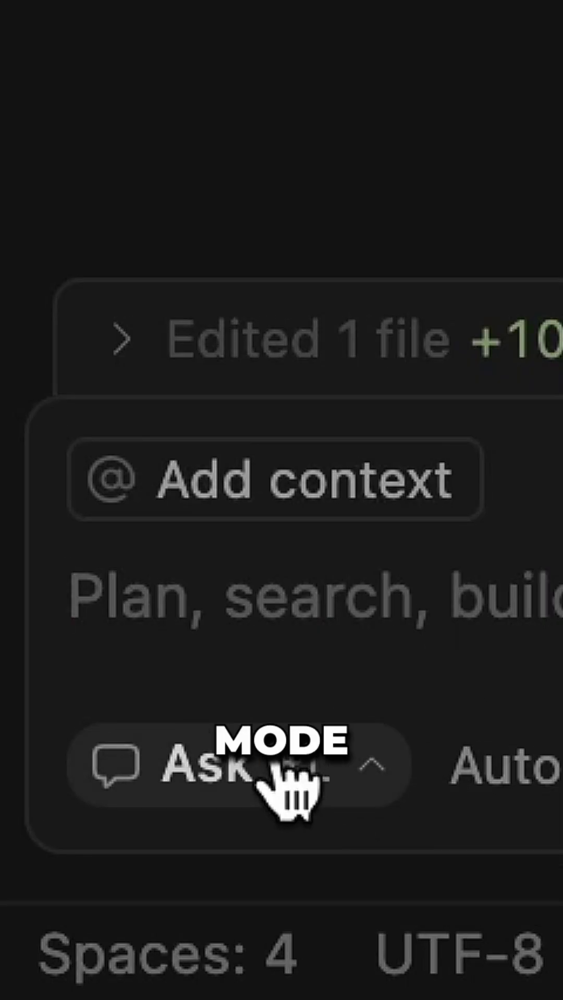
Change the chat mode dropdown from Ask to Agent.
left_click(289, 774)
left_click(321, 450)
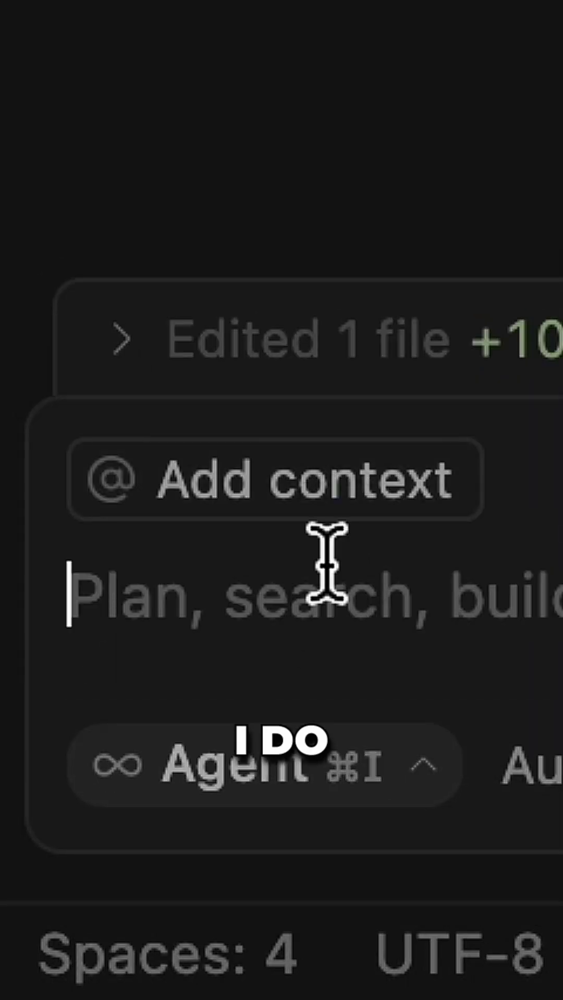